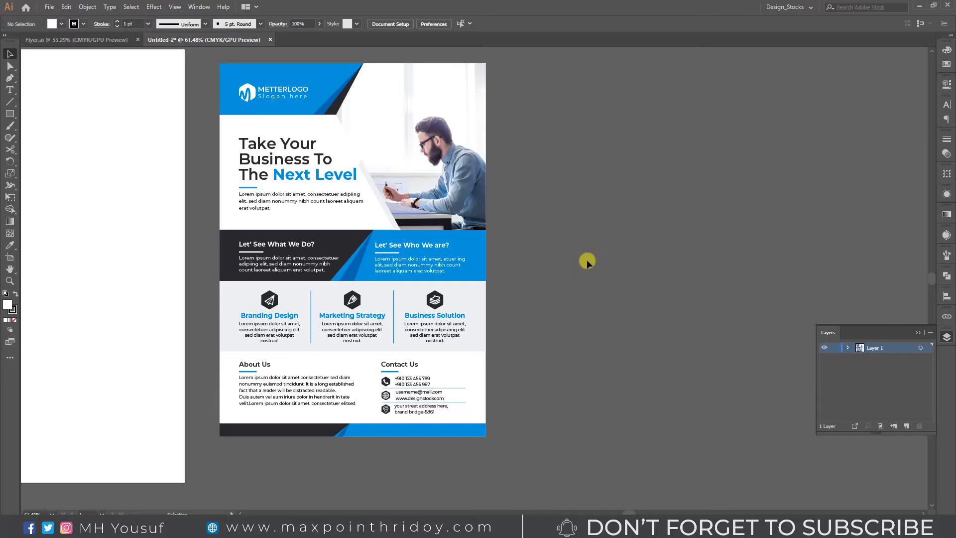
Check that the headline, the intro paragraph and the "Let' See Who We are?" heading are editable text
key(t)
drag(267, 144, 324, 178)
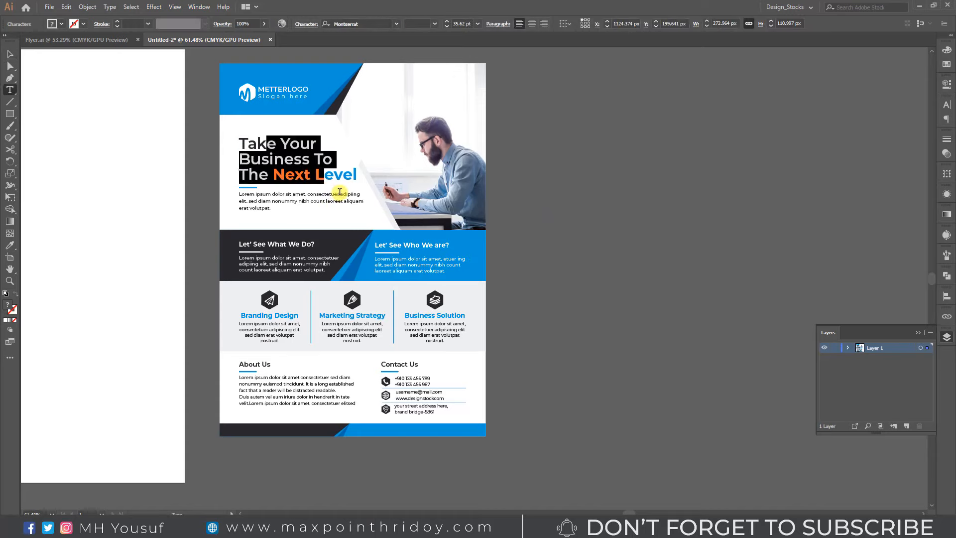
drag(254, 194, 295, 201)
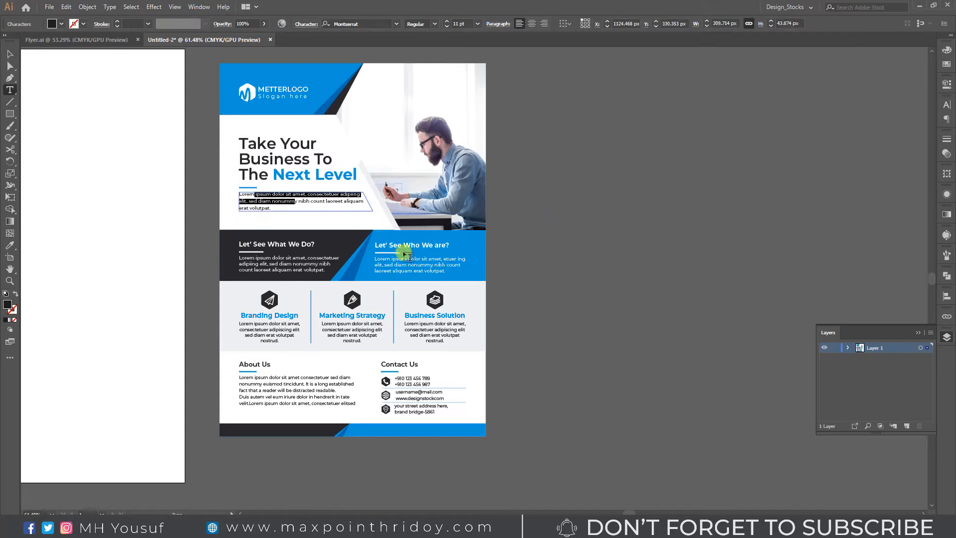
drag(407, 243, 432, 244)
key(Escape)
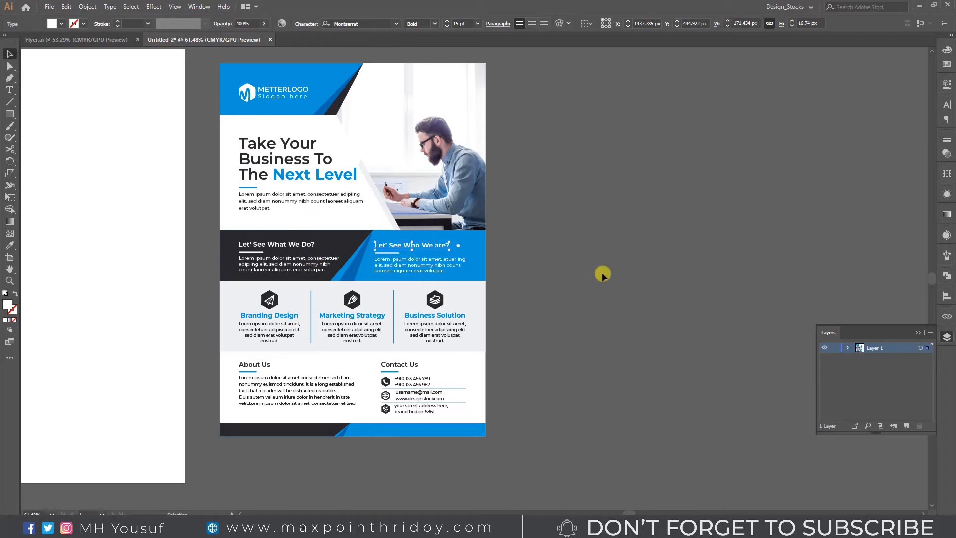
click(602, 273)
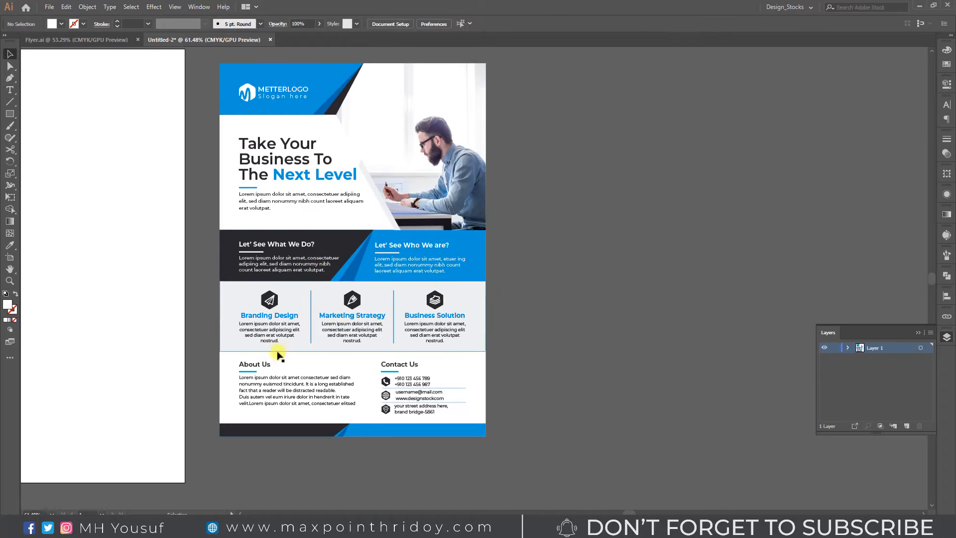
Change the prefixes of both Contact Us phone numbers to zeros and give the second number the same ending as the first
scroll(295, 394, down, 1)
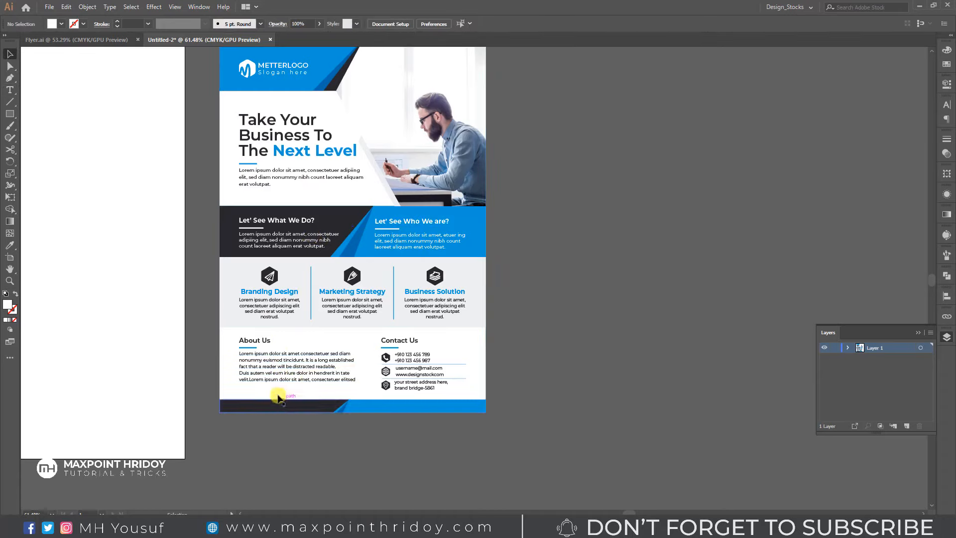
scroll(418, 371, up, 5)
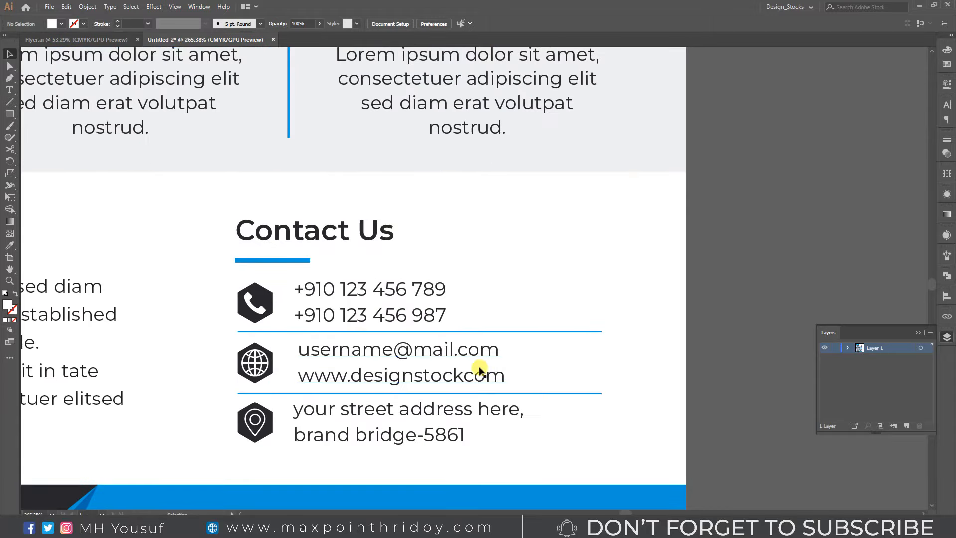
key(t)
drag(303, 288, 321, 317)
text(00)
text(00)
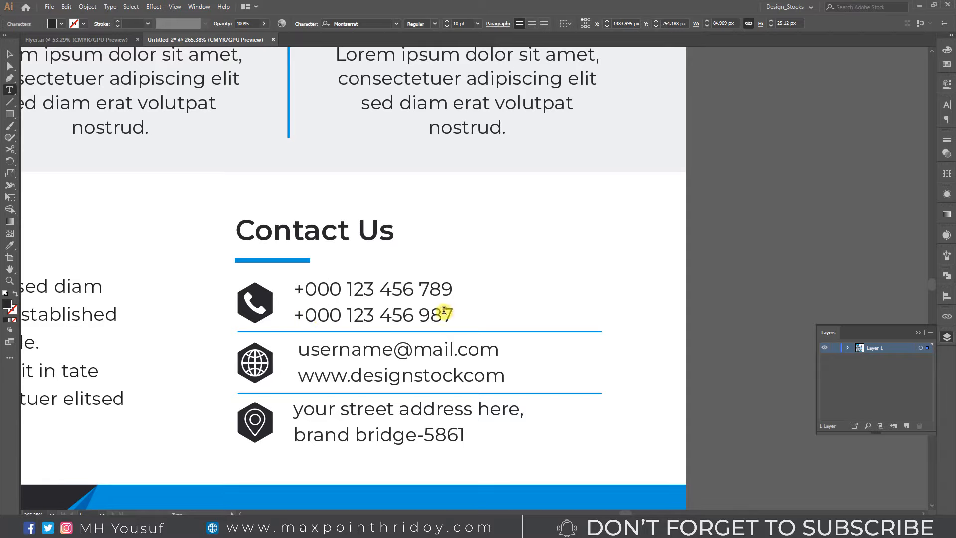
drag(431, 315, 471, 314)
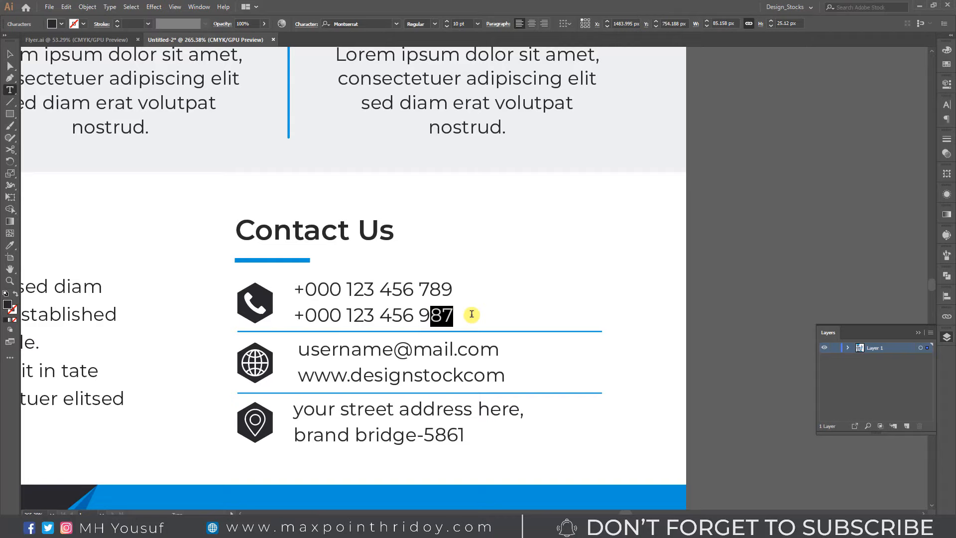
drag(471, 314, 418, 315)
text(789)
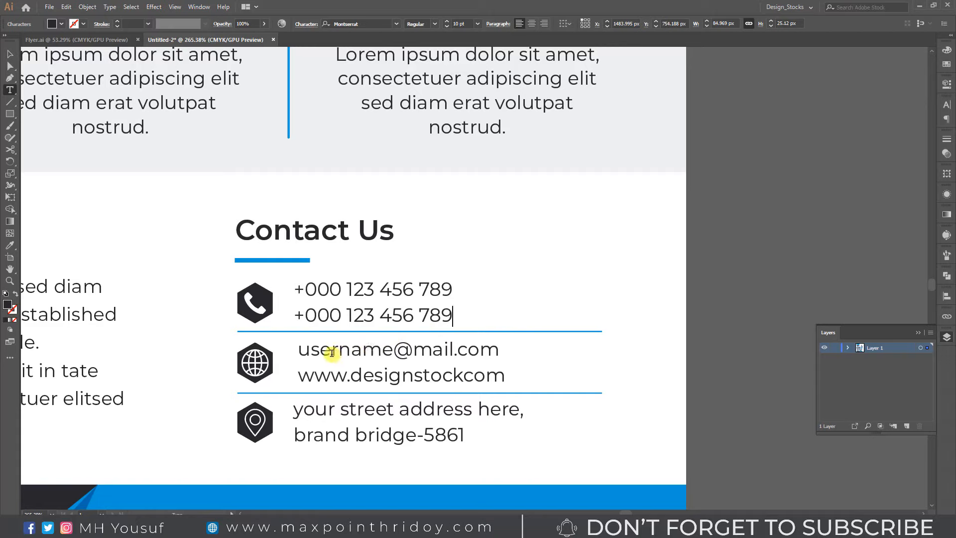
drag(312, 349, 480, 357)
drag(351, 377, 504, 377)
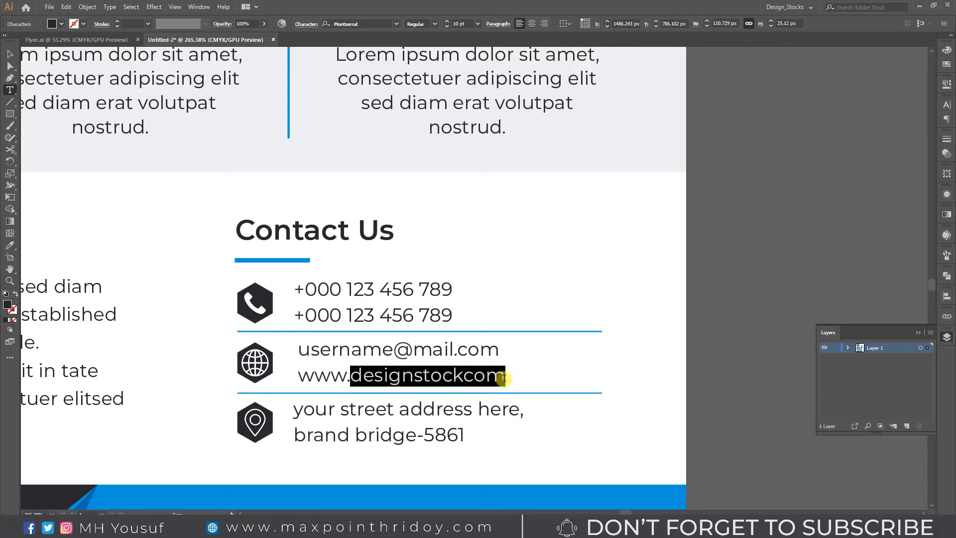
text(w)
key(BackSpace)
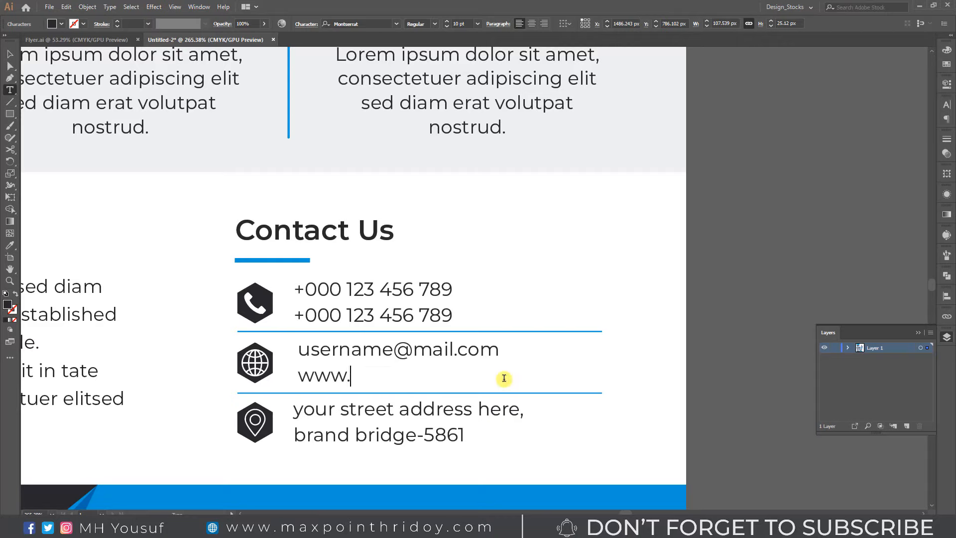
text(websiteurl.com)
Replace the second line of the Contact Us street address with the placeholder "city here-123" and deselect the text
drag(357, 435, 482, 436)
key(BackSpace)
key(BackSpace)
key(BackSpace)
key(BackSpace)
key(BackSpace)
key(BackSpace)
key(BackSpace)
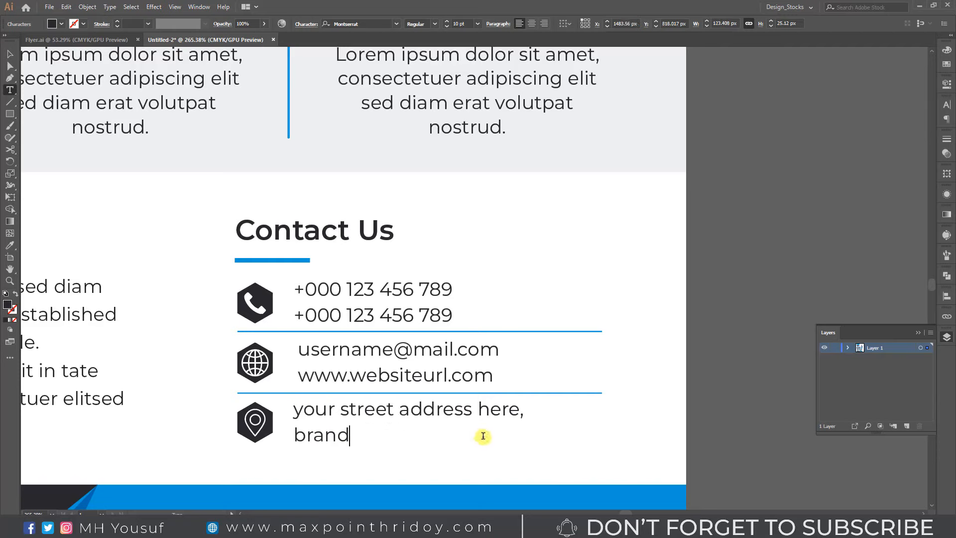
text(ad)
key(BackSpace)
key(BackSpace)
text(city here)
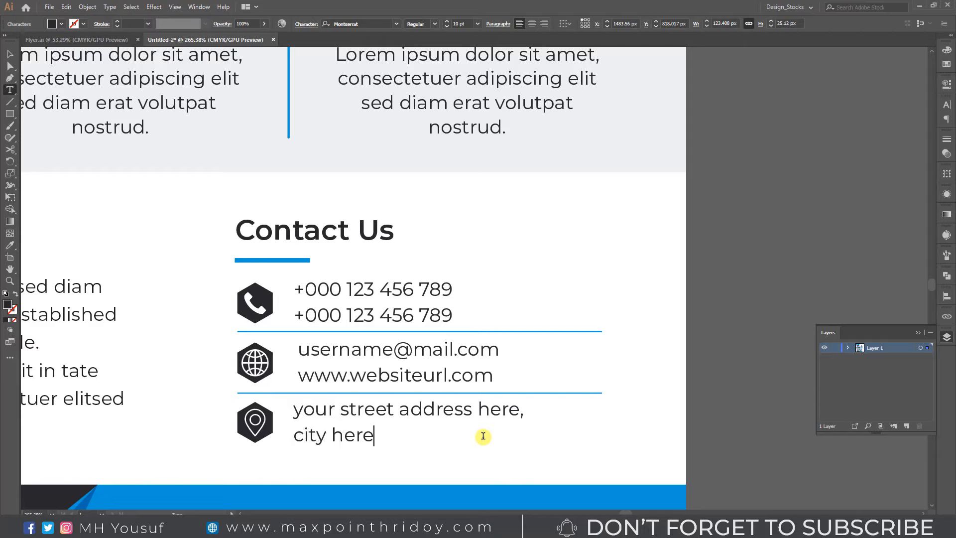
text(-123)
key(Escape)
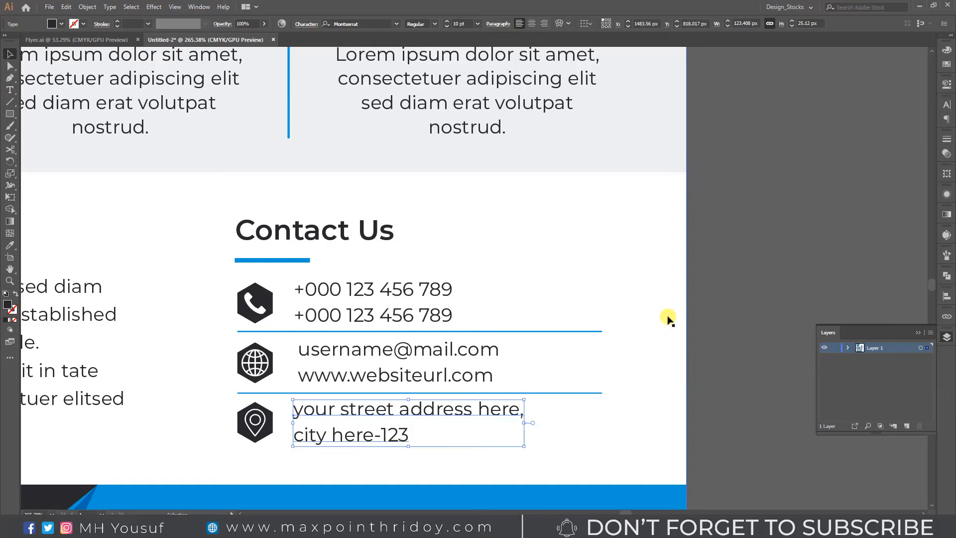
click(775, 236)
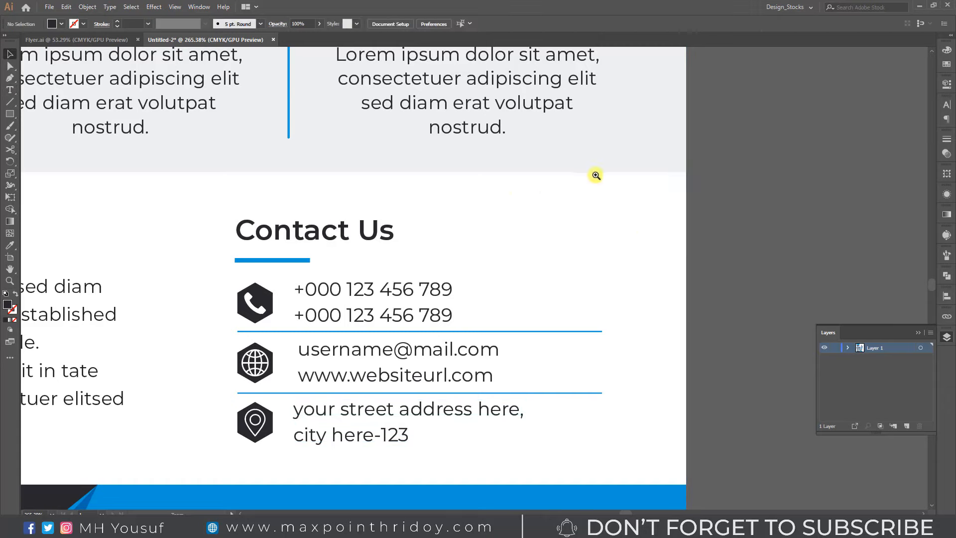
Switch to File Explorer, preview flyer images 5, 2 and 3 and AI file 6 in the 08.07.2019 folder, and return to Illustrator
scroll(432, 172, down, 5)
drag(432, 173, 401, 264)
scroll(371, 258, up, 1)
drag(542, 262, 429, 258)
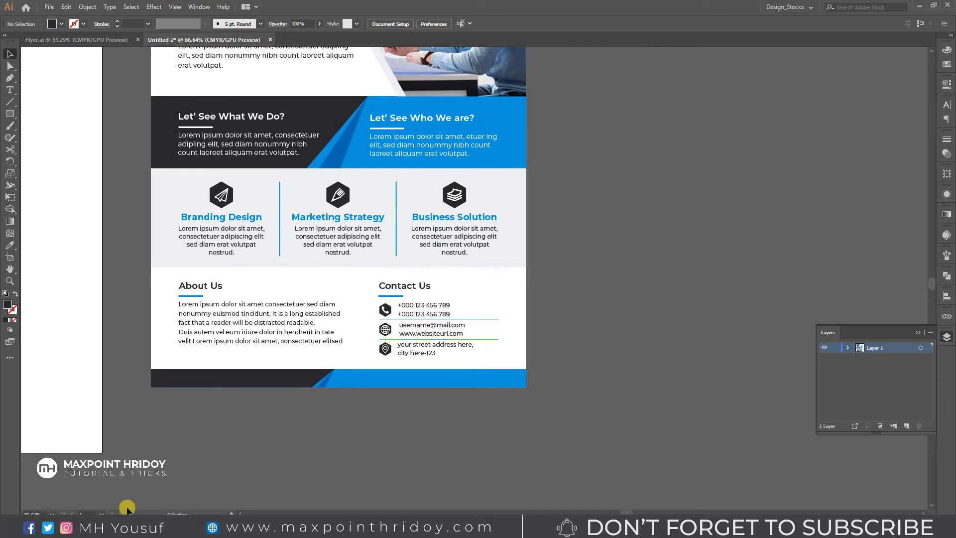
mouse_move(127, 528)
click(85, 492)
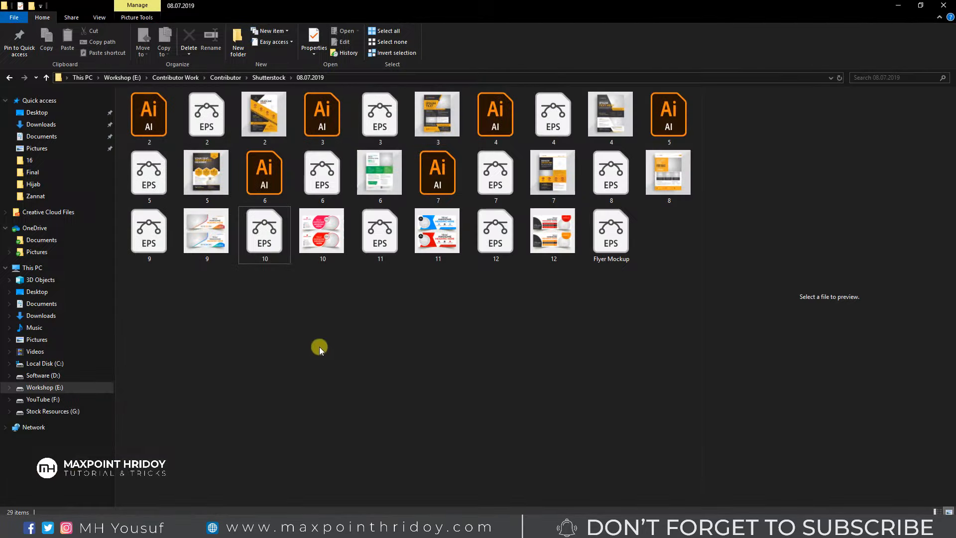
click(216, 167)
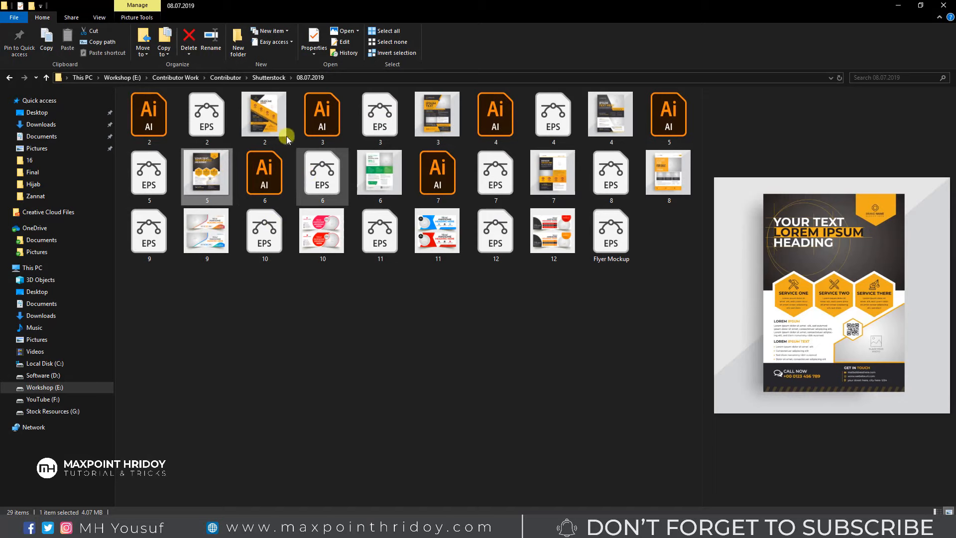
click(277, 114)
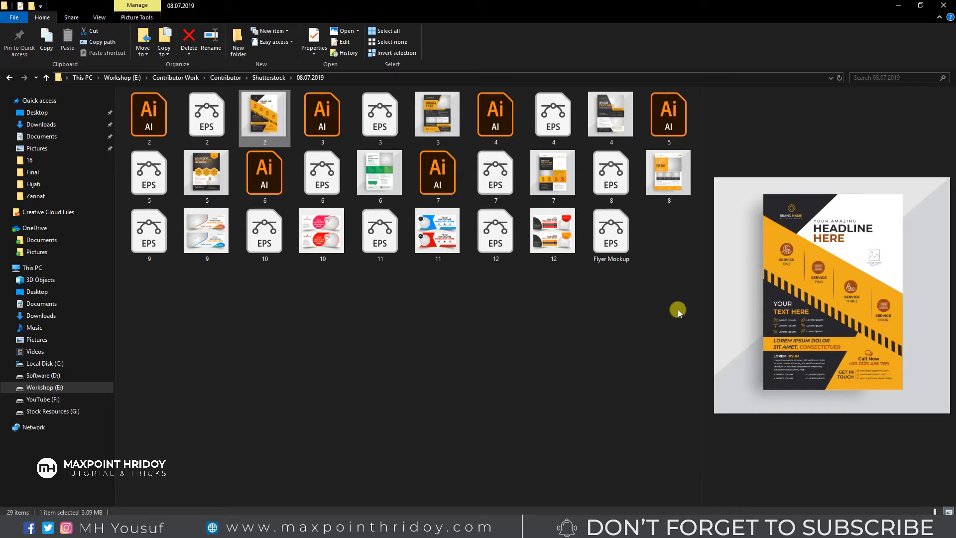
click(270, 174)
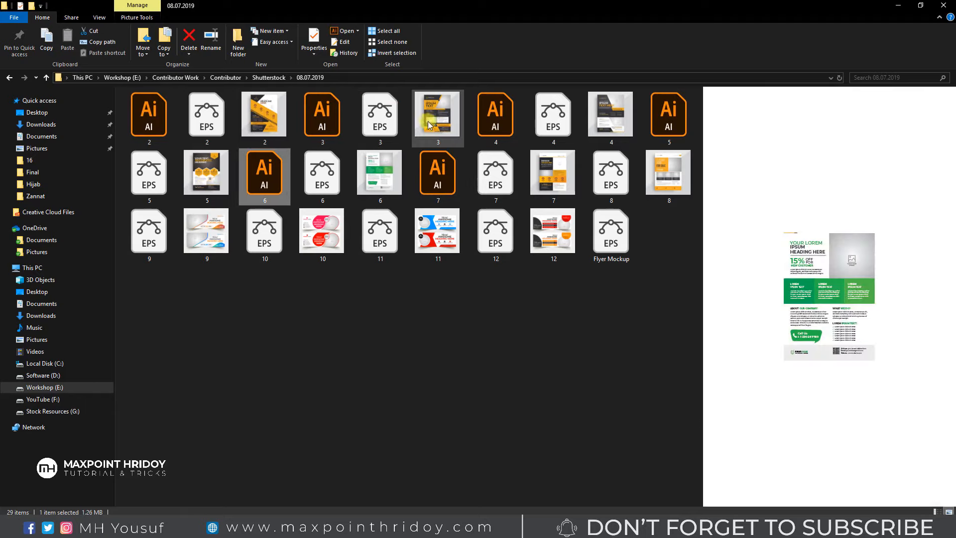
click(446, 115)
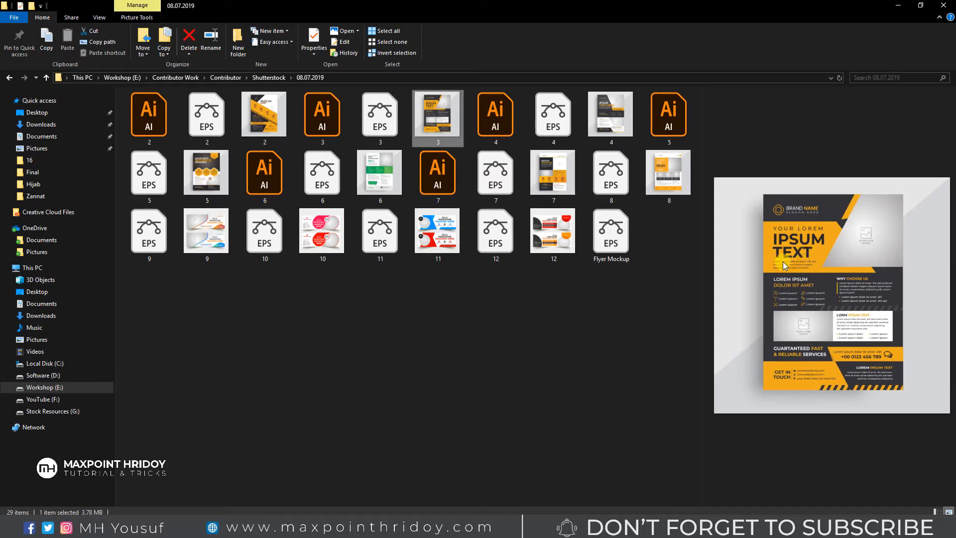
click(895, 5)
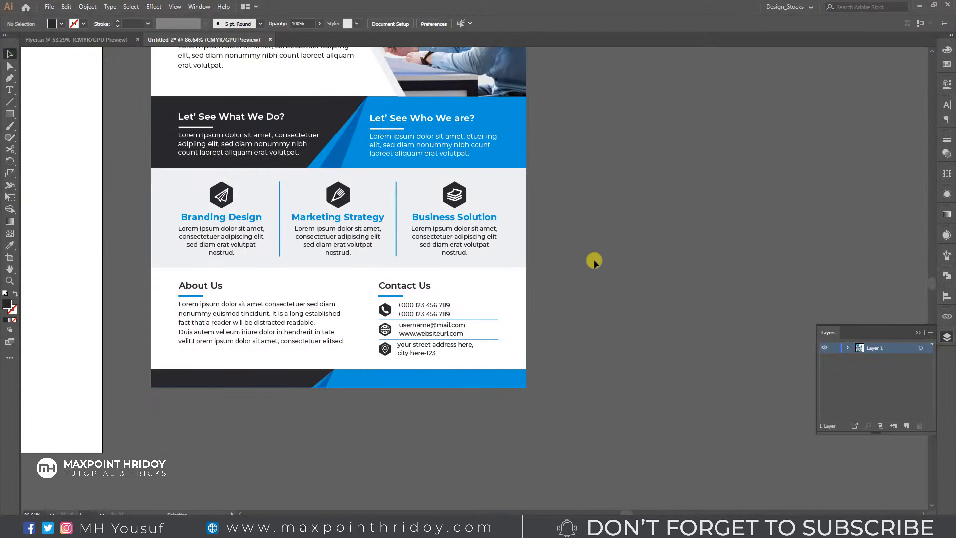
Review the whole flyer layout from the header to the footer, including a close look at the Contact Us section
scroll(594, 258, up, 4)
scroll(593, 259, down, 3)
scroll(542, 241, up, 3)
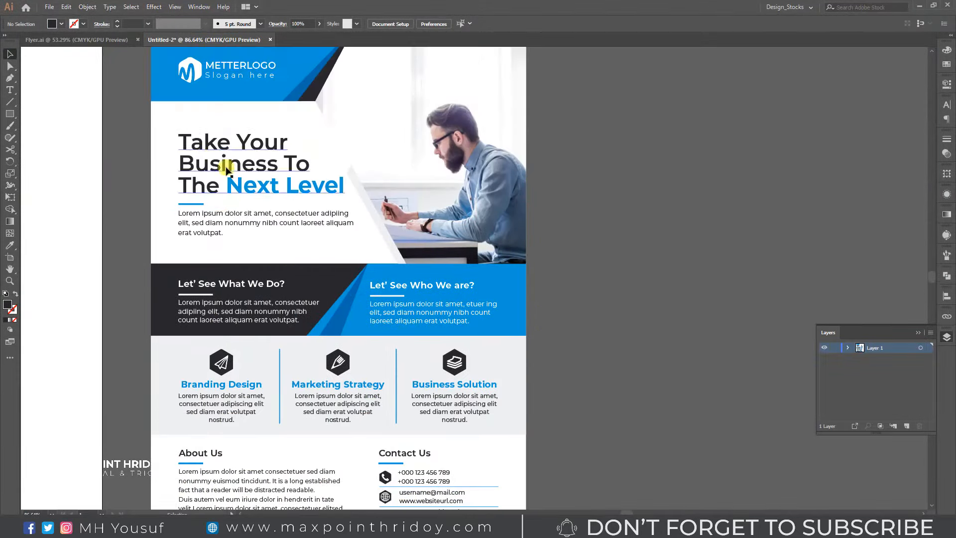
scroll(622, 238, down, 2)
scroll(530, 265, down, 2)
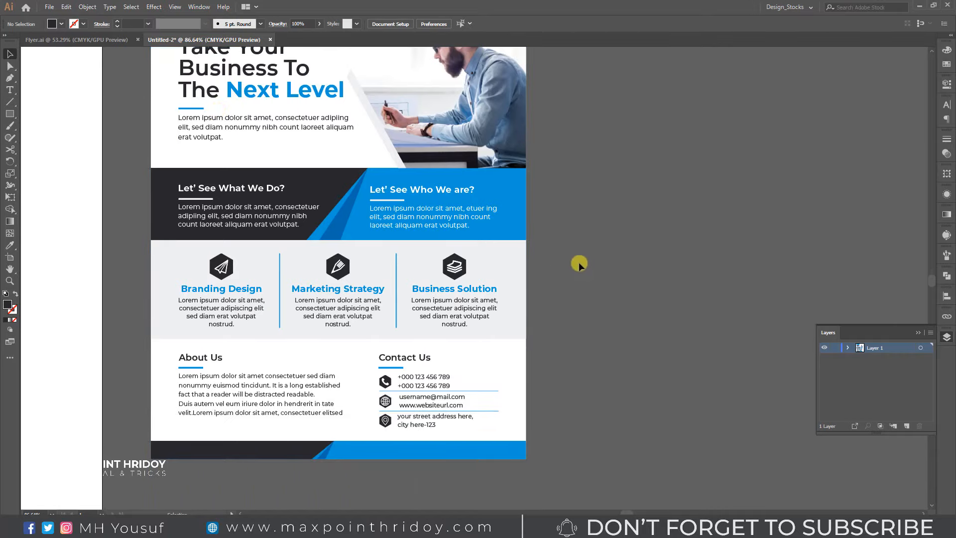
scroll(608, 301, down, 2)
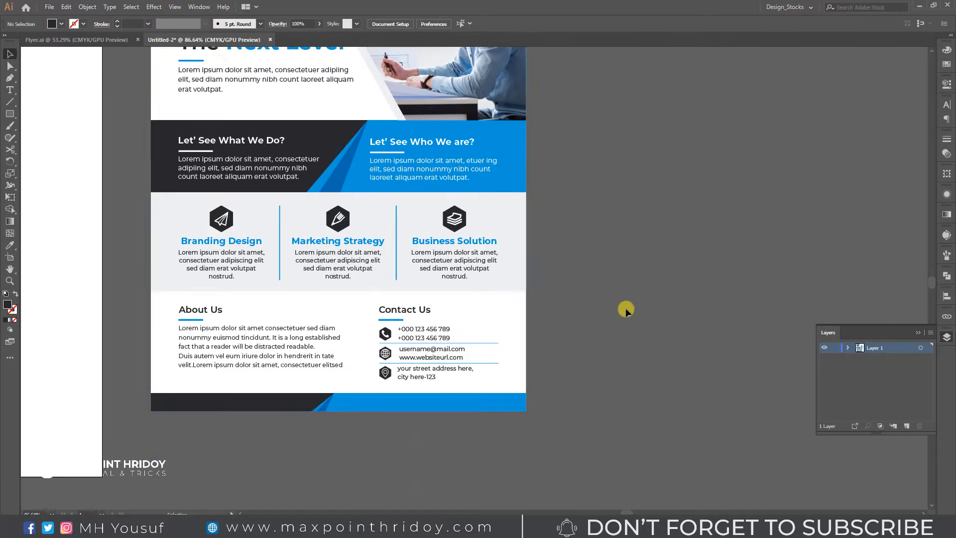
scroll(623, 309, up, 2)
drag(434, 437, 490, 423)
drag(463, 373, 579, 284)
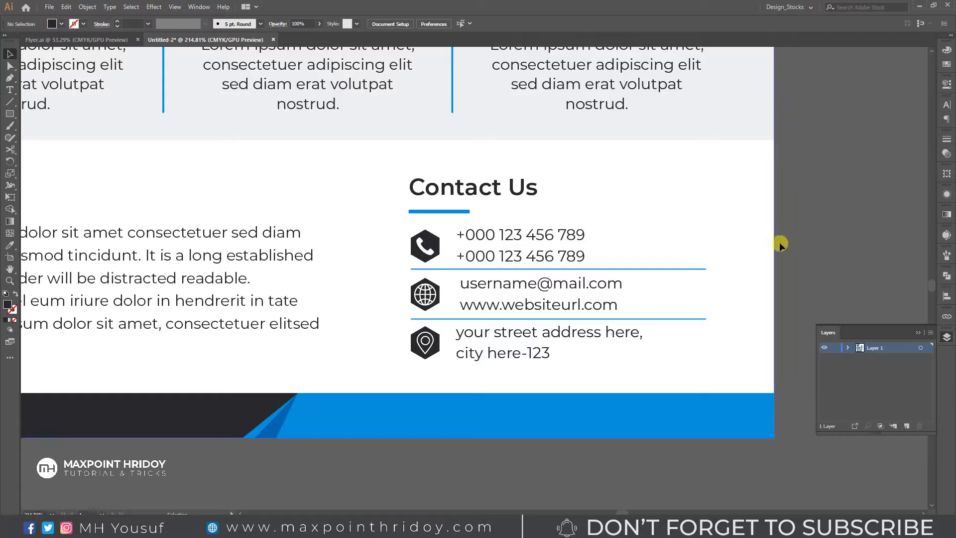
key(ctrl+alt+space)
click(527, 219)
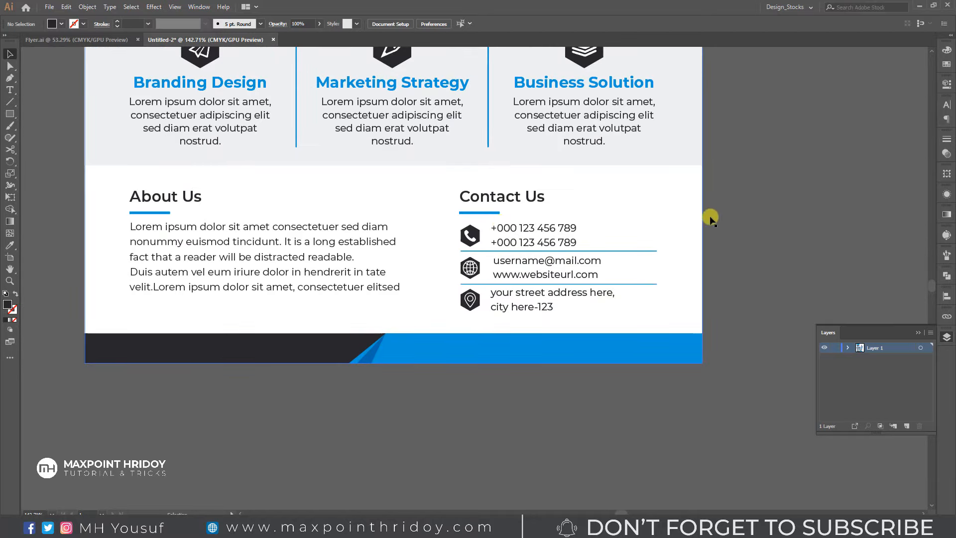
drag(488, 120, 494, 283)
ctrl+alt+click(519, 221)
mouse_move(488, 191)
mouse_down()
mouse_move(489, 273)
mouse_move(484, 192)
mouse_up()
drag(469, 238, 460, 371)
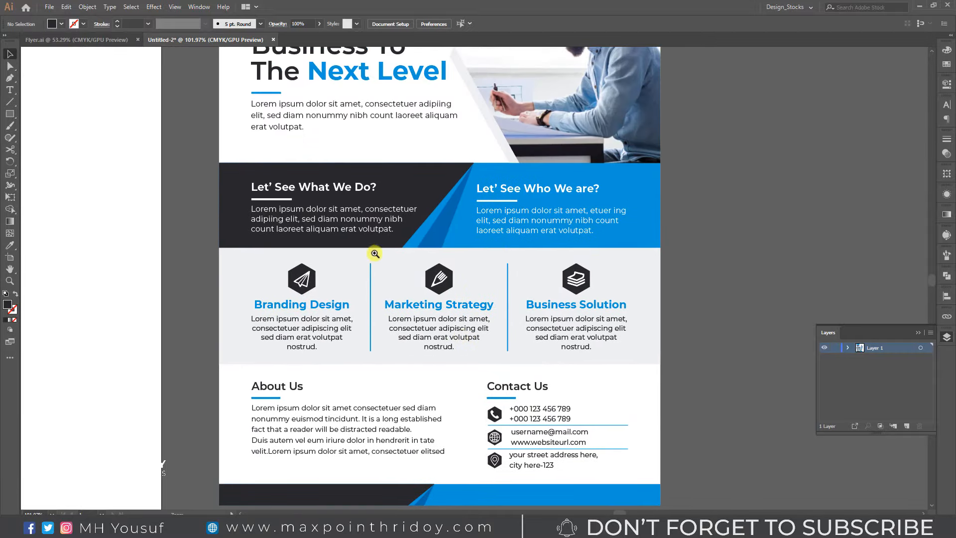
drag(369, 250, 438, 241)
drag(484, 205, 485, 357)
drag(492, 234, 460, 221)
mouse_move(458, 205)
mouse_down()
mouse_move(453, 351)
mouse_move(450, 199)
mouse_up()
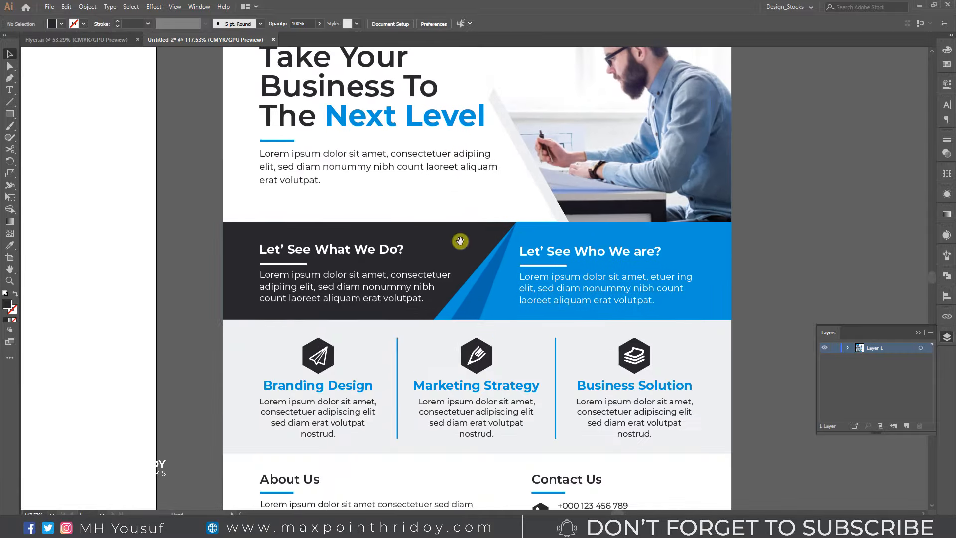
drag(493, 312, 404, 214)
drag(387, 412, 369, 205)
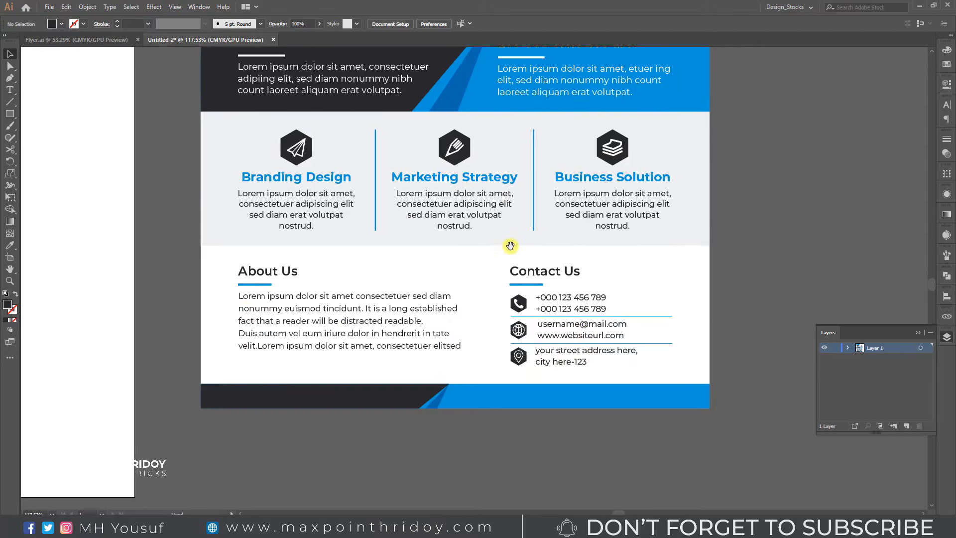
drag(269, 148, 276, 218)
drag(461, 222, 457, 492)
drag(531, 218, 505, 322)
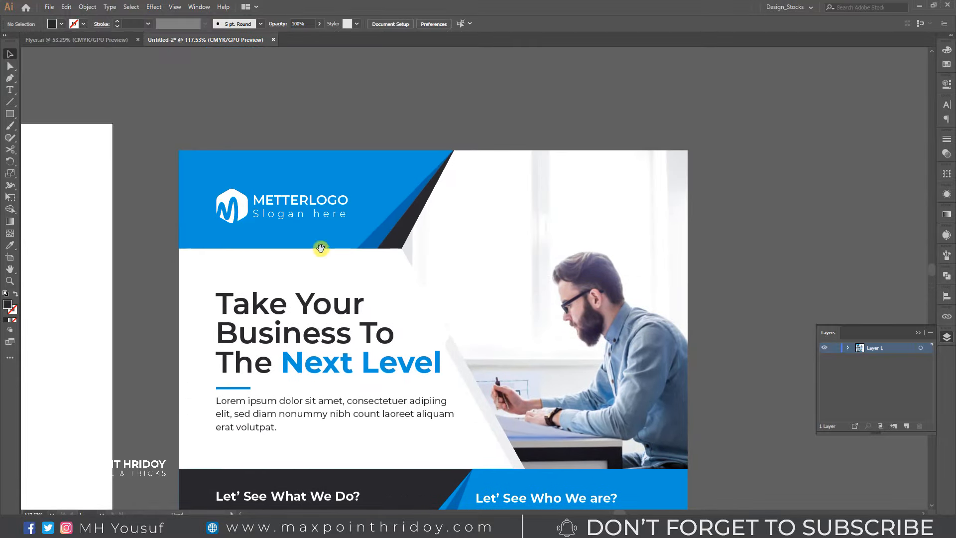
Inspect the logo group in the flyer header and view the list of recently opened files
click(274, 193)
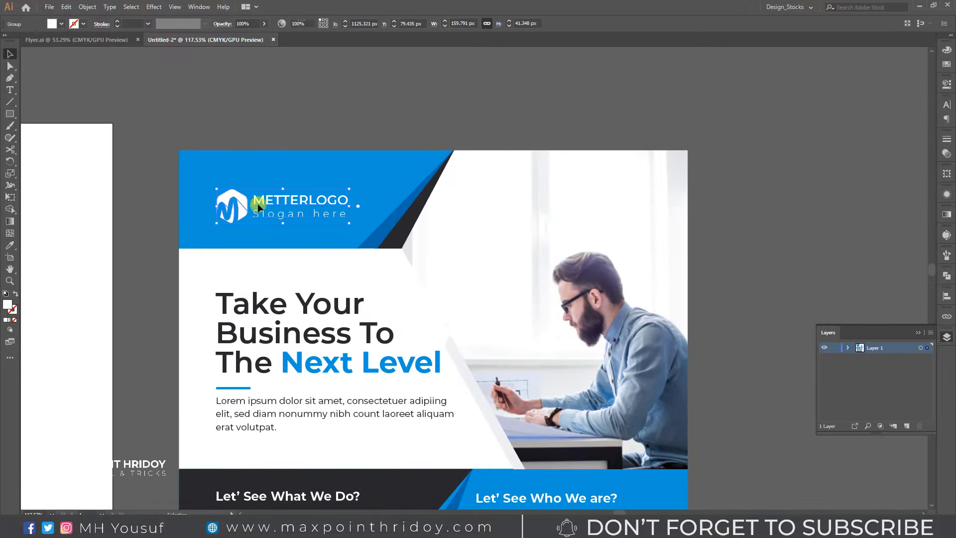
click(280, 207)
click(294, 197)
mouse_move(87, 528)
click(49, 7)
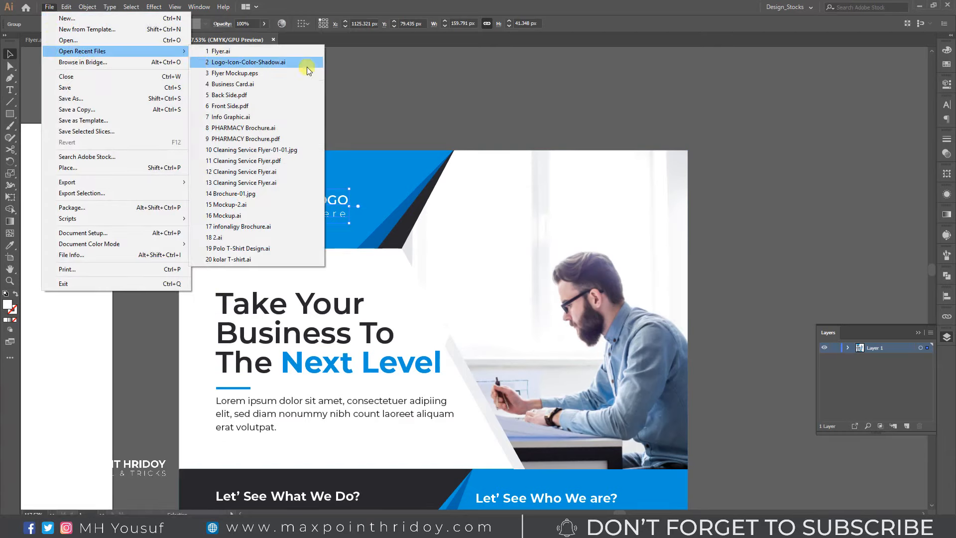
click(503, 107)
drag(636, 360, 615, 173)
drag(534, 288, 548, 127)
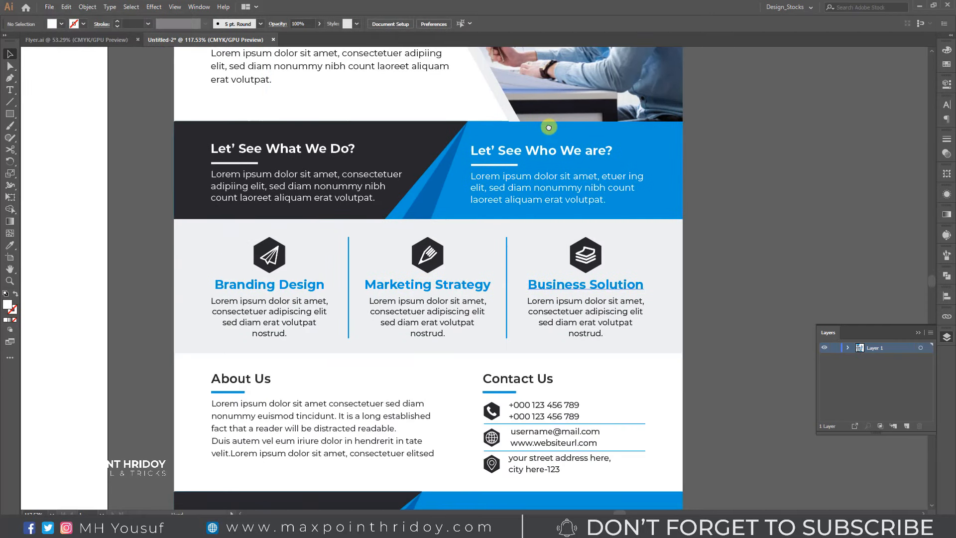
drag(535, 380, 539, 273)
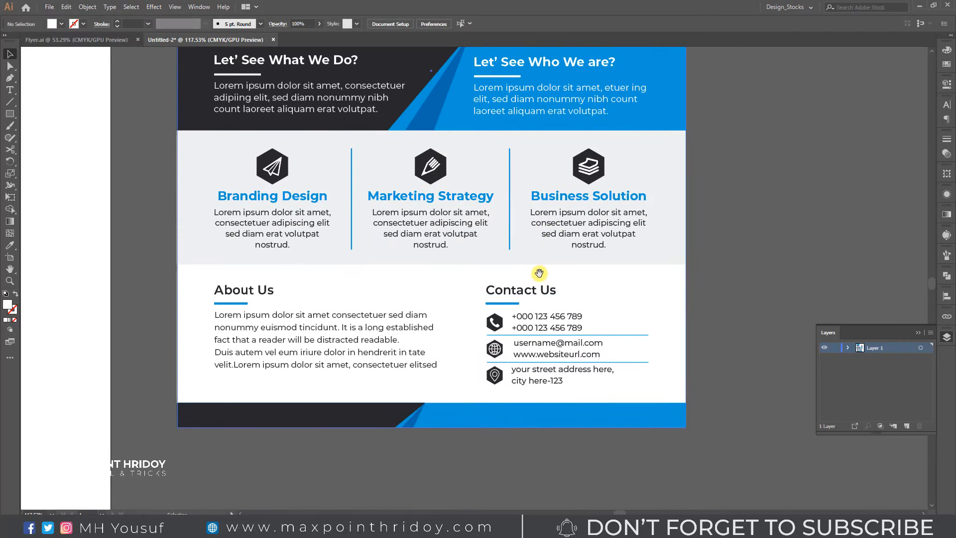